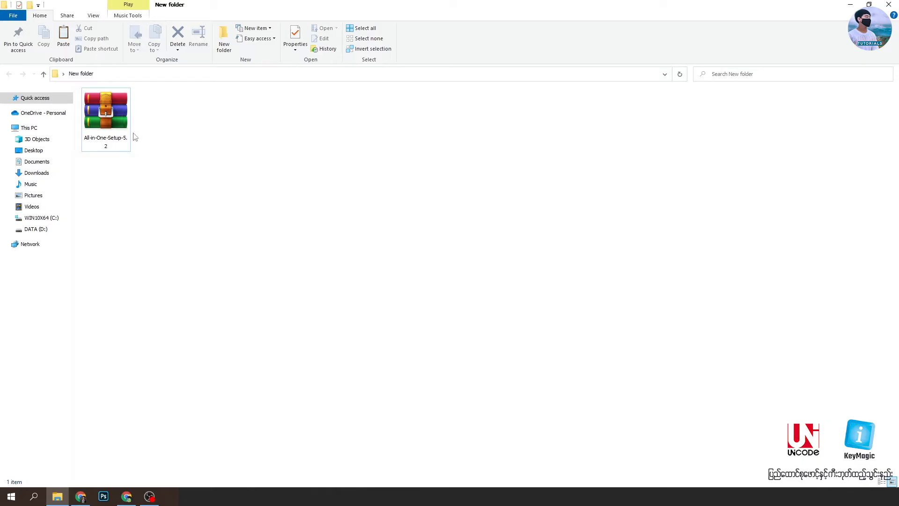
Extract the All-in-One-Setup-5.2 archive into the current folder.
click(117, 115)
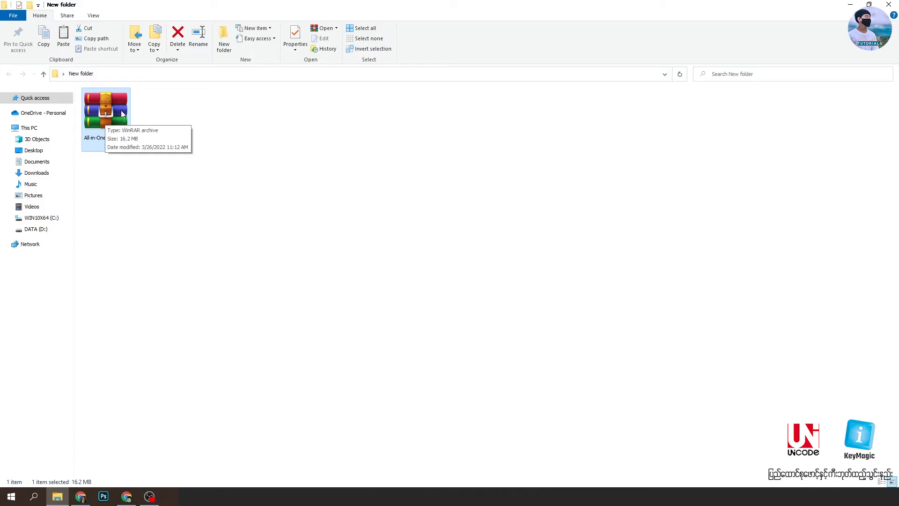
double_click(122, 114)
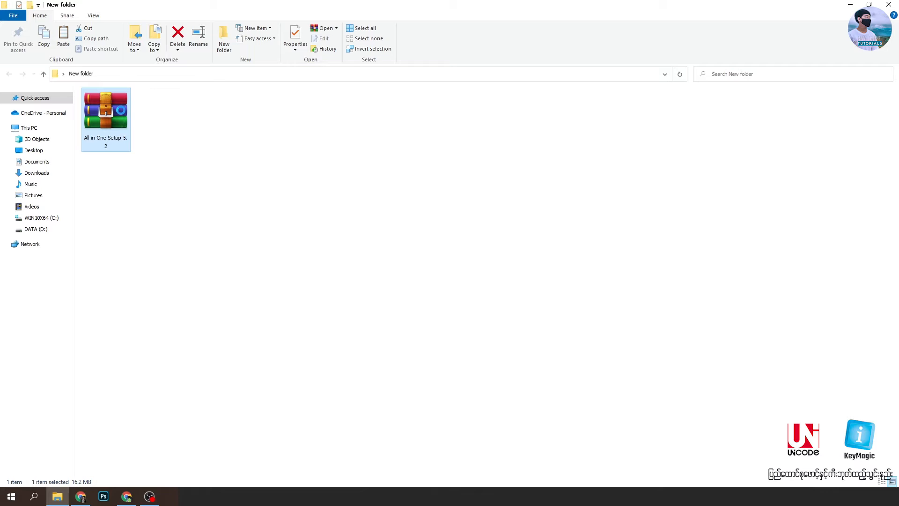
right_click(121, 109)
click(167, 160)
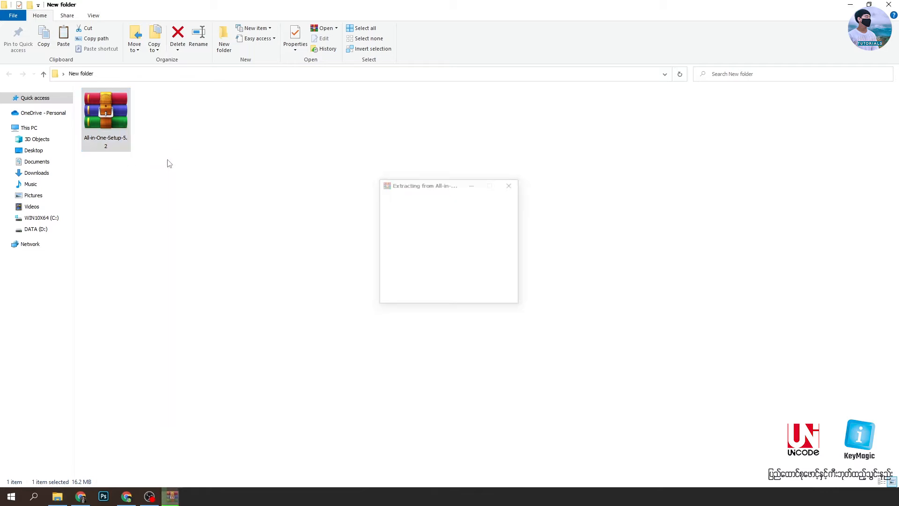
click(175, 127)
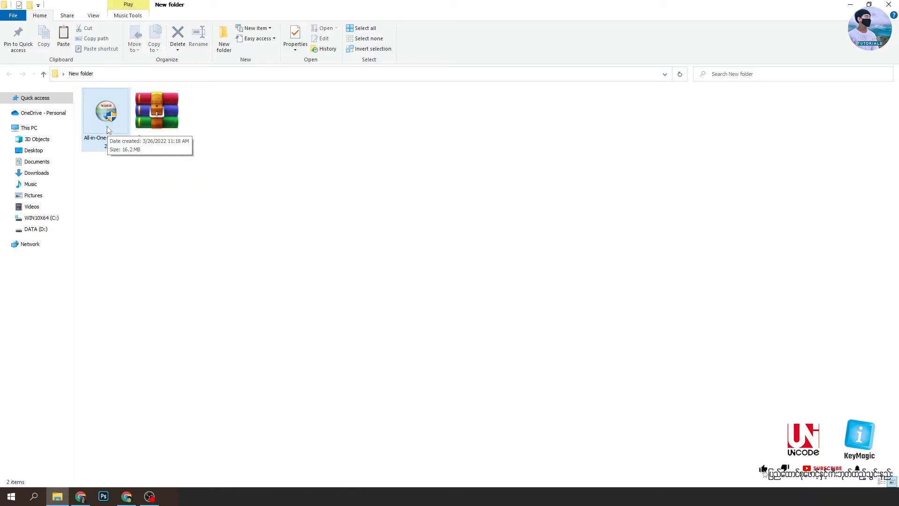
Run the extracted All-in-One-Setup-5.2 installer and install the Pyidaungsu Fonts and KeyMagic Keyboard components, dismissing the file handle error.
double_click(107, 123)
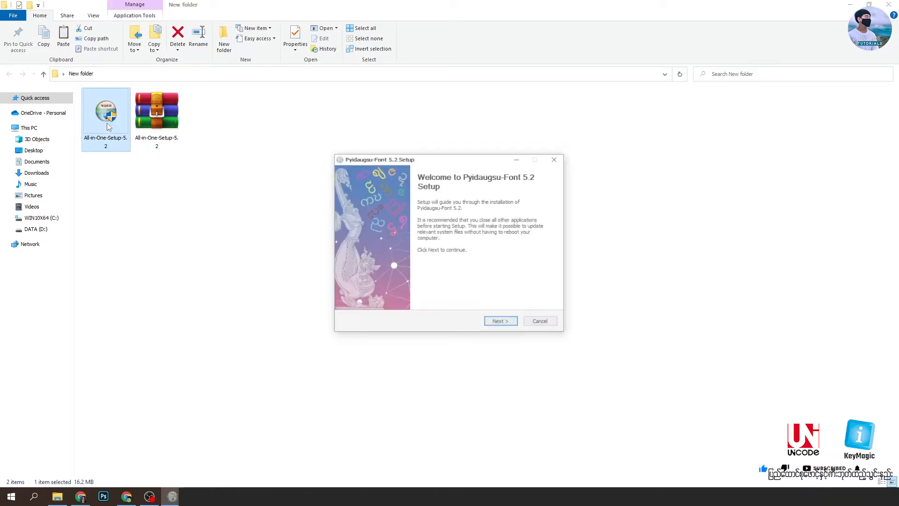
click(505, 324)
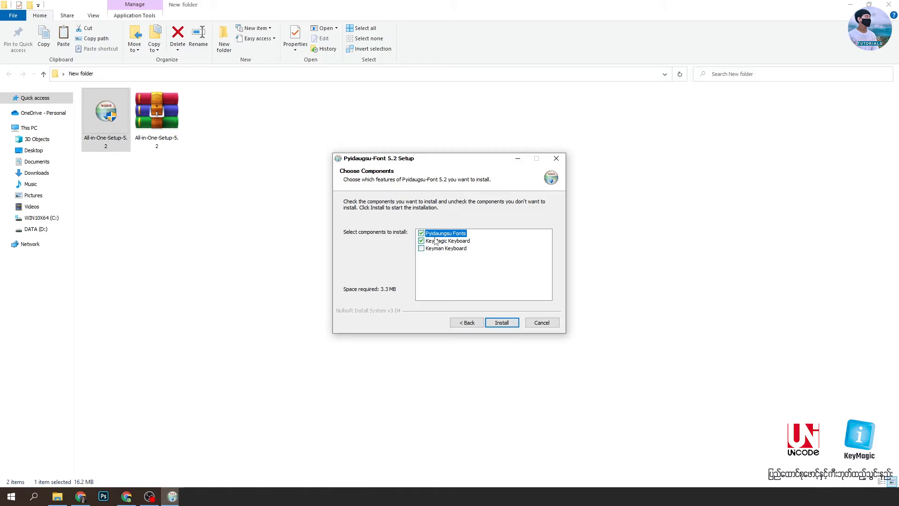
click(501, 323)
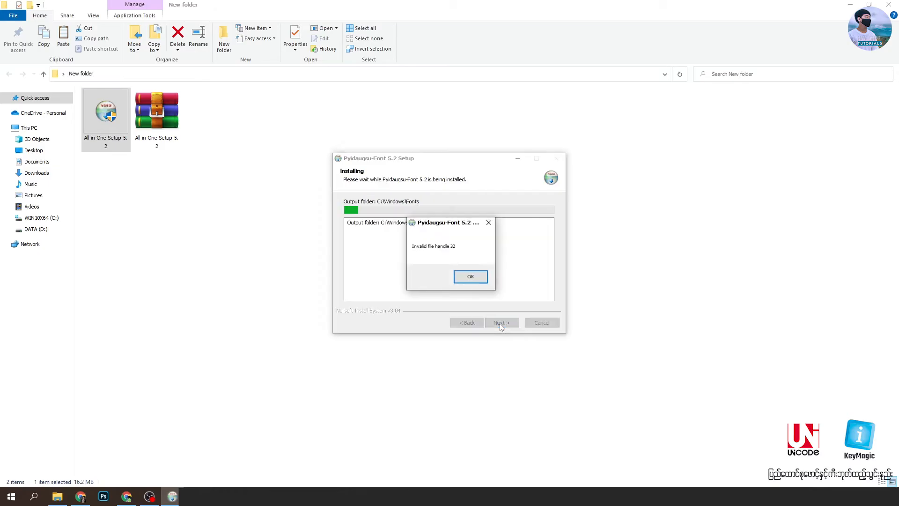
click(482, 280)
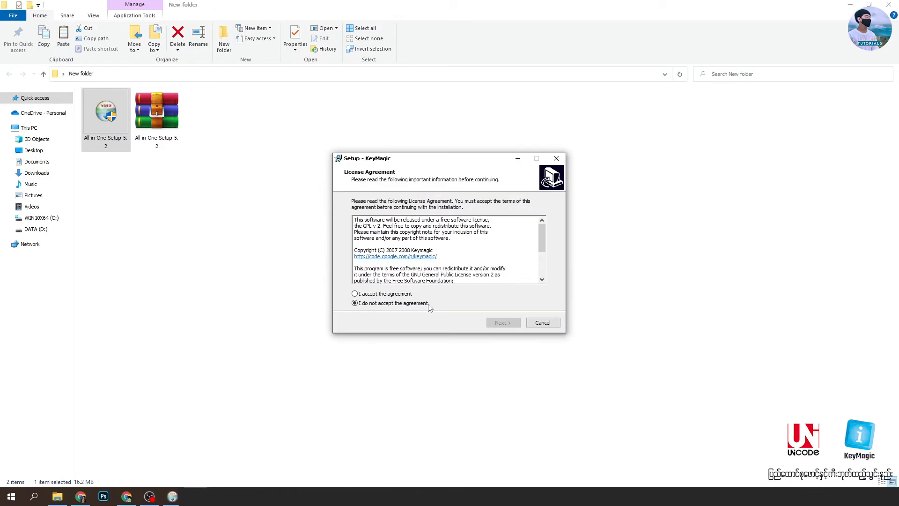
Accept the KeyMagic license agreement and start its installation without creating a desktop shortcut.
click(375, 294)
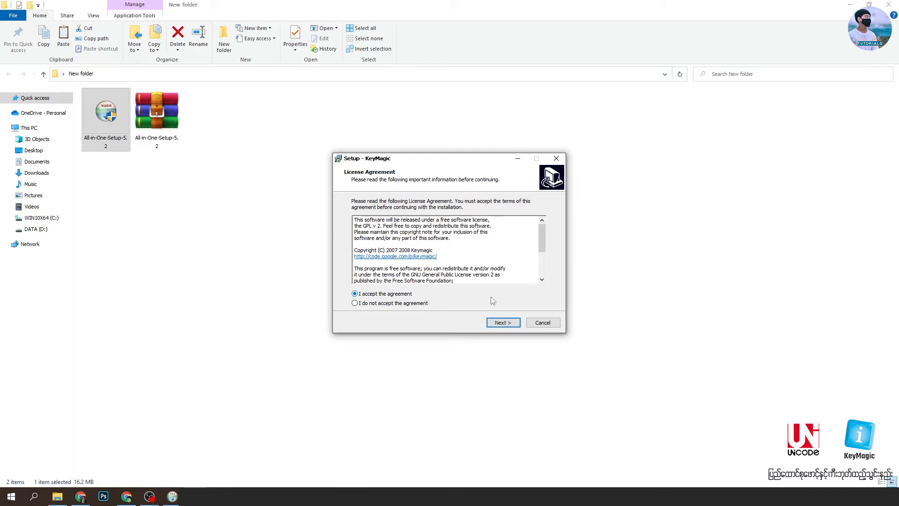
click(503, 324)
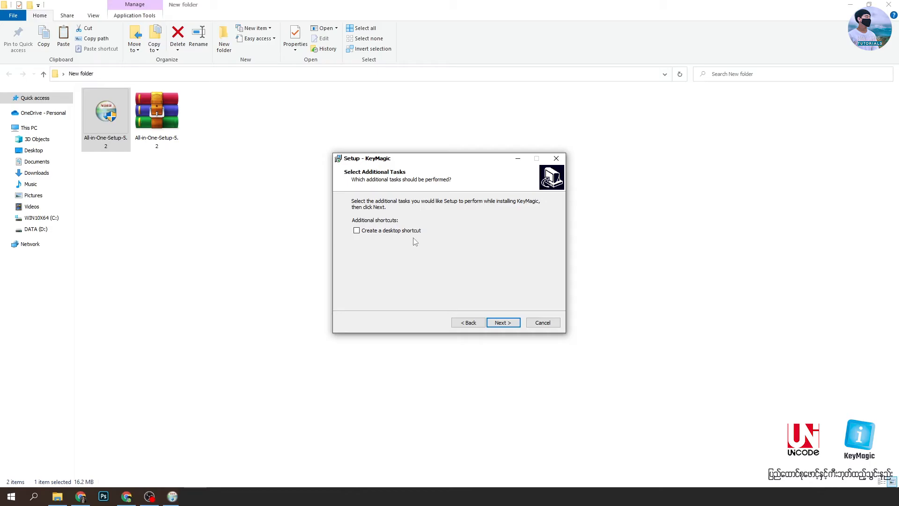
click(508, 323)
click(511, 325)
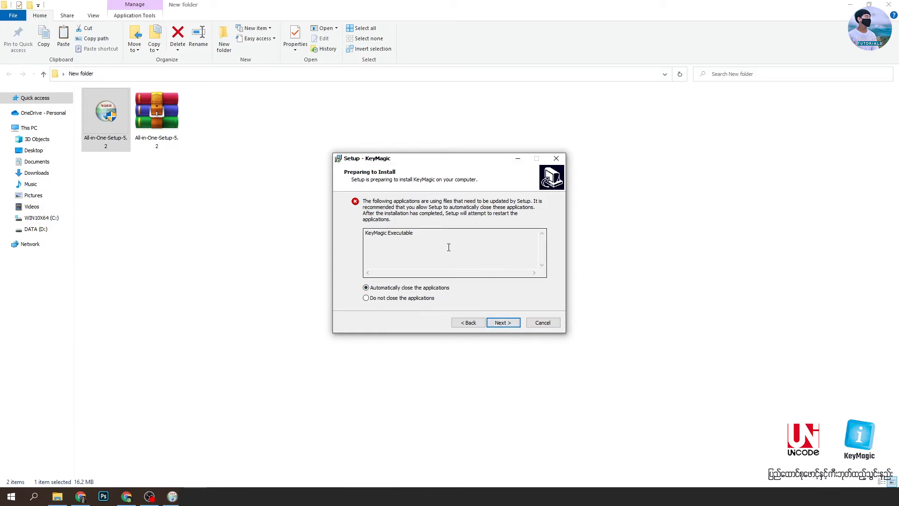
Continue the KeyMagic installation without closing the running applications, ignoring the files that cannot be replaced.
click(397, 300)
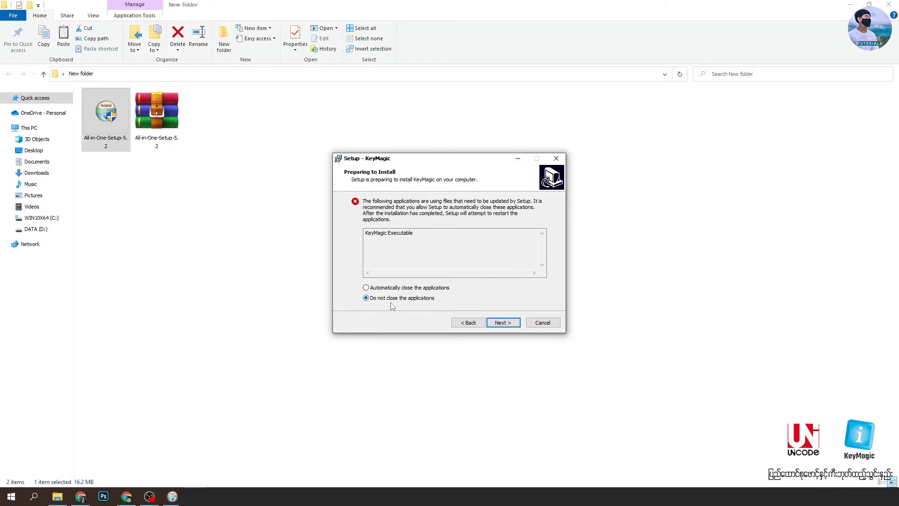
click(507, 324)
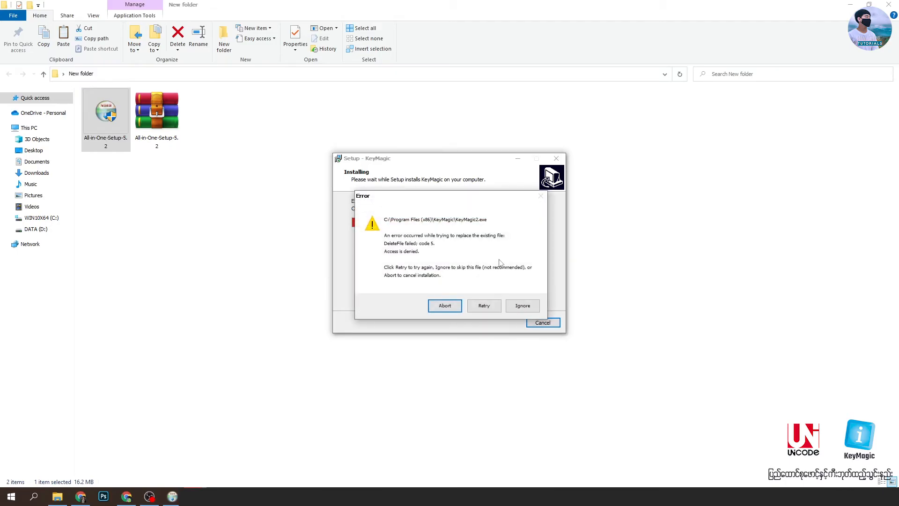
click(532, 308)
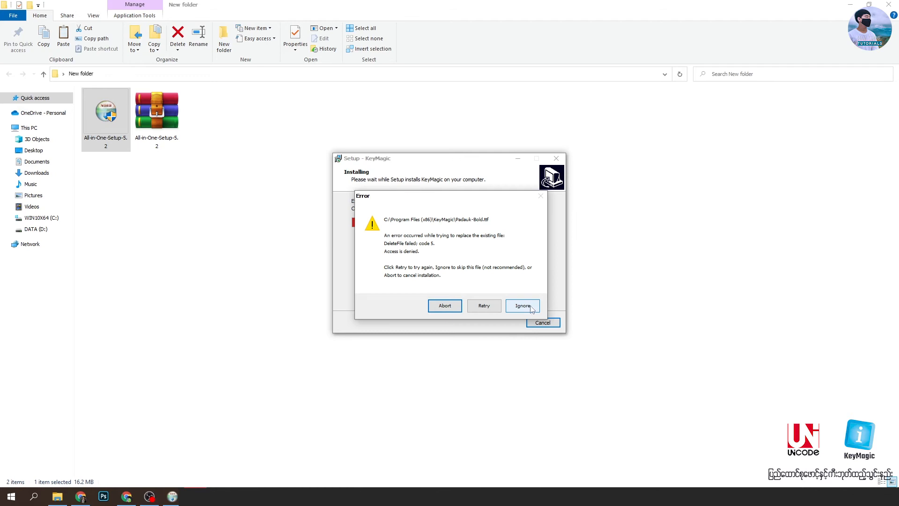
click(529, 305)
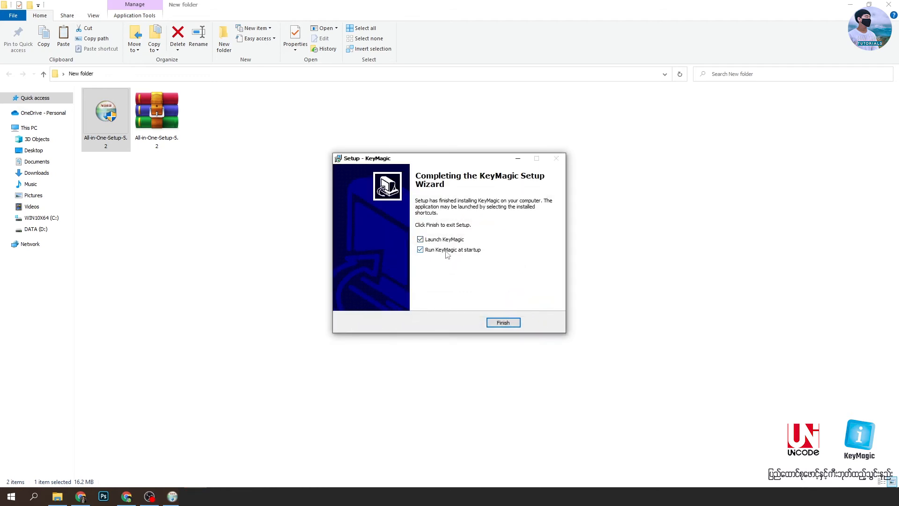
Finish both setups with KeyMagic launched and set to run at startup, and close the KeyMagic keyboard list window.
click(497, 321)
click(497, 322)
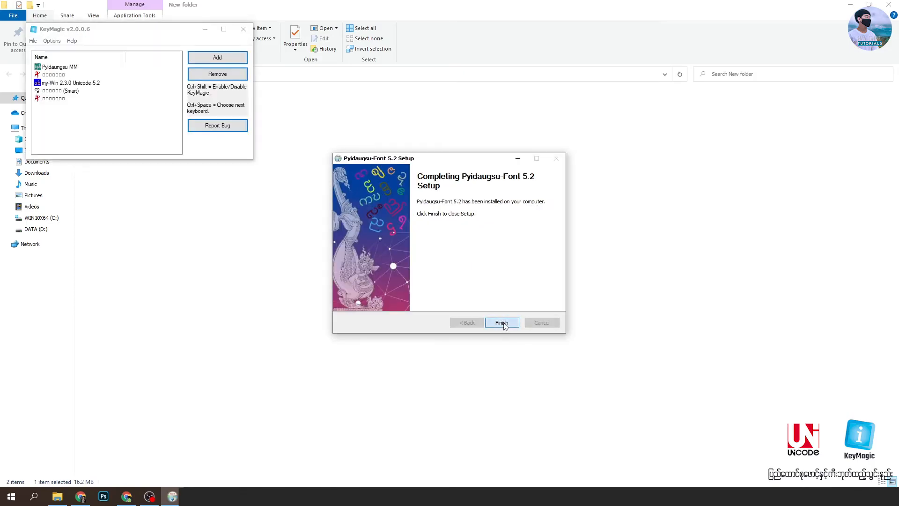
drag(175, 35, 255, 128)
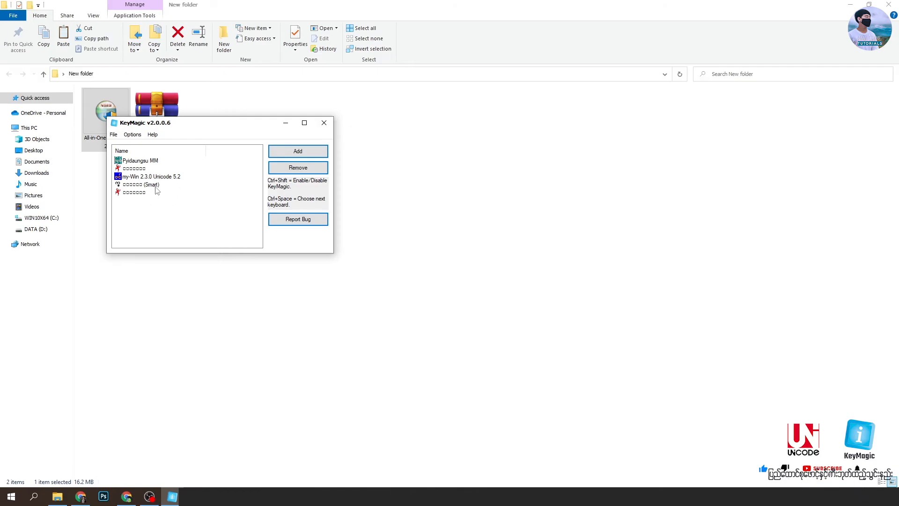
click(324, 122)
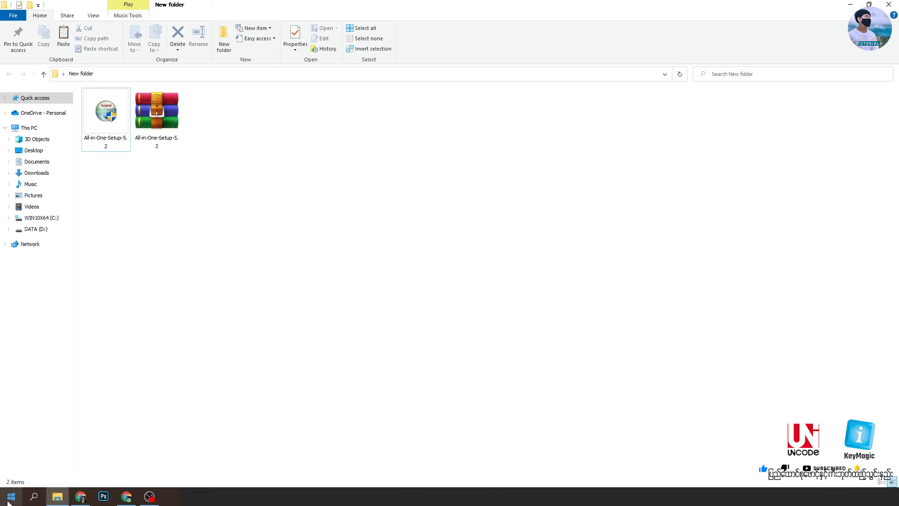
Search the installed apps for KeyMagic and launch it.
click(11, 496)
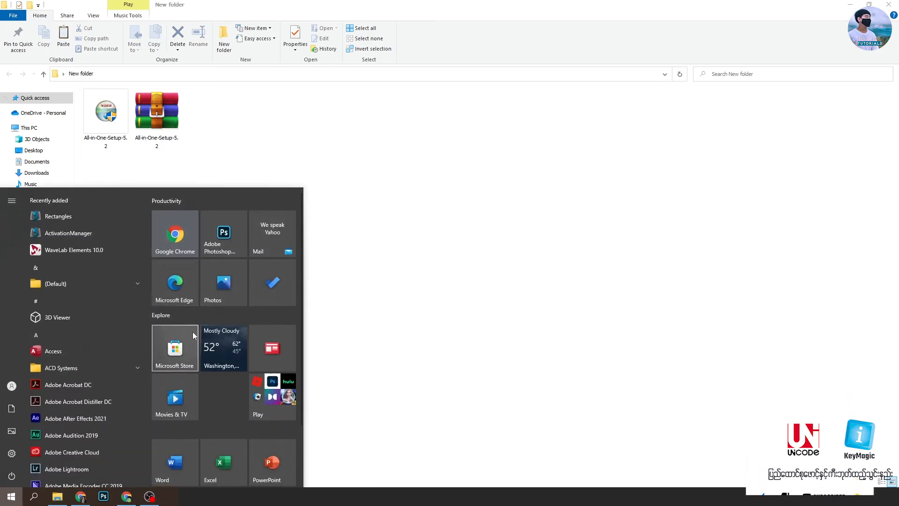
text(k)
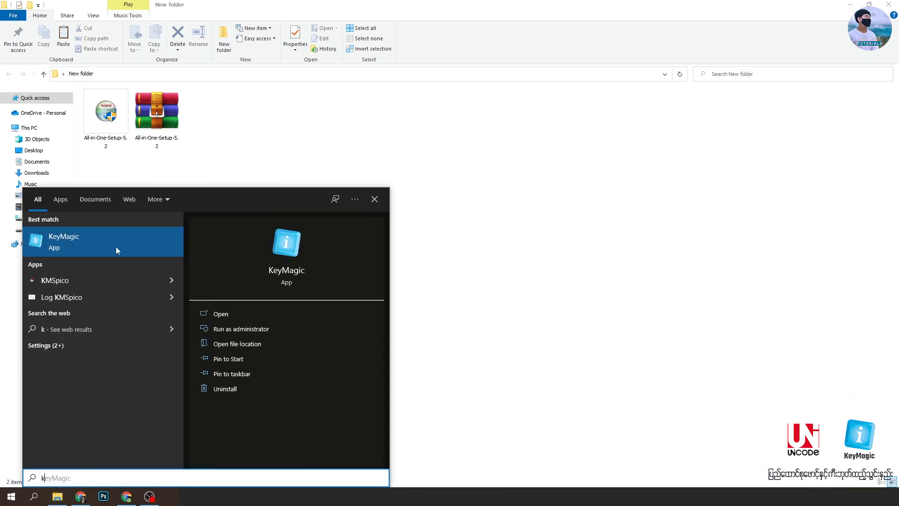
click(116, 246)
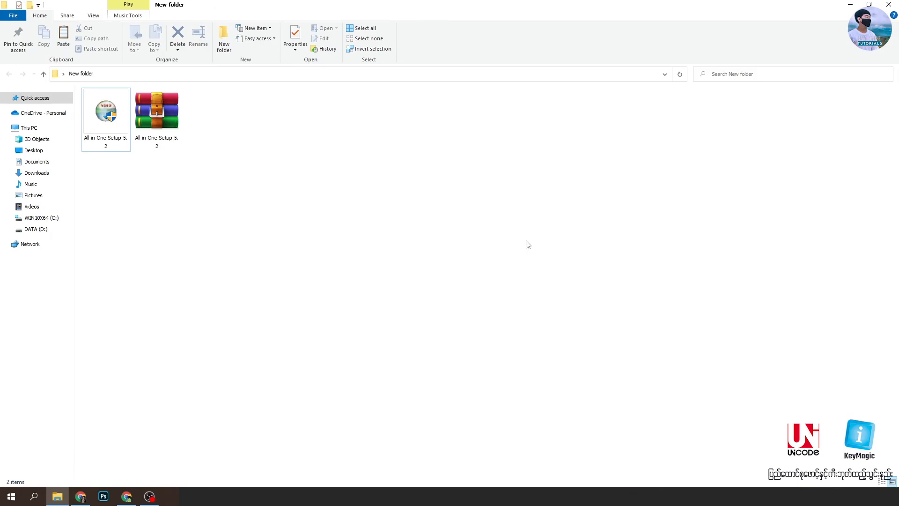
Switch to Word and create a blank document.
click(9, 496)
text(wo)
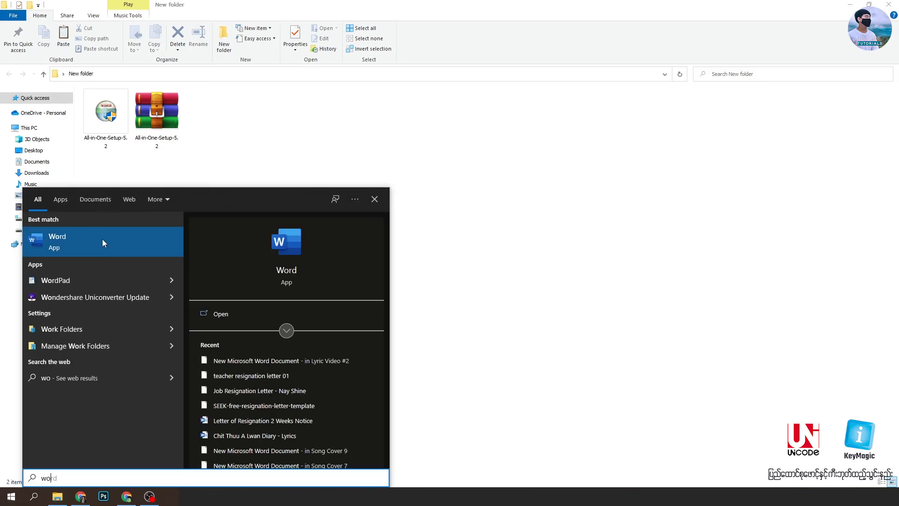
click(102, 239)
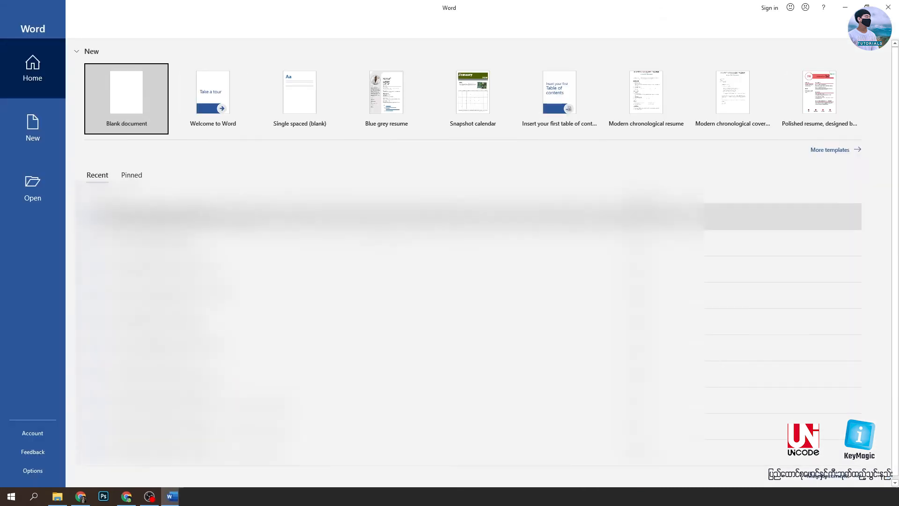
click(136, 104)
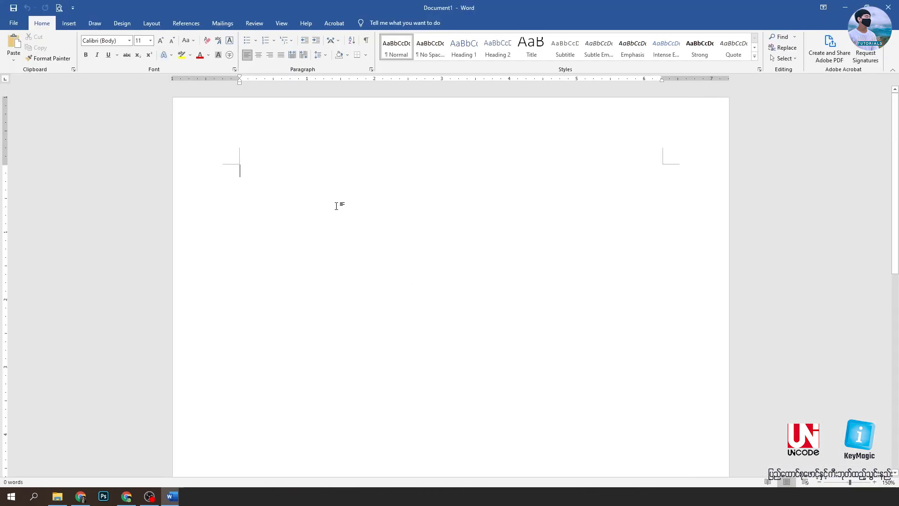
Enter the English test text "sfjkdfj" followed by Myanmar characters, and set the whole line's font to Pyidaungsu.
text(sfjkdfj)
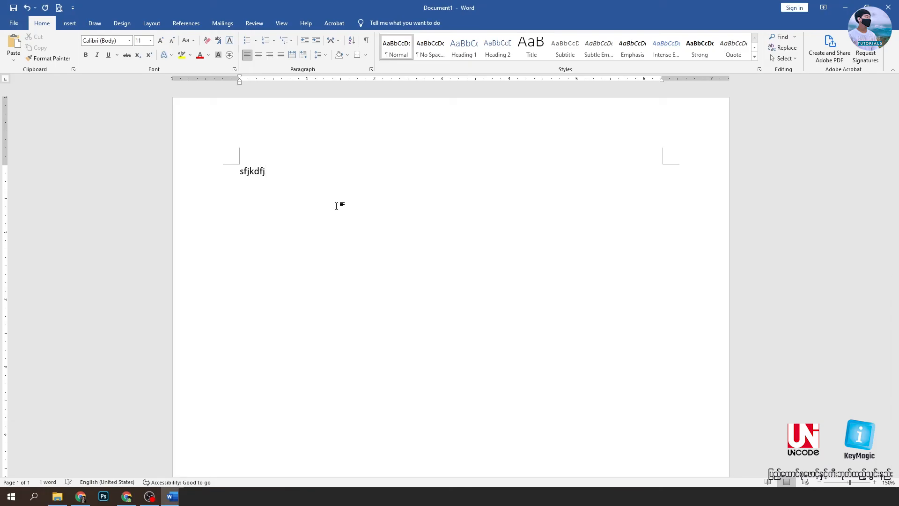
text(ုြေုြ)
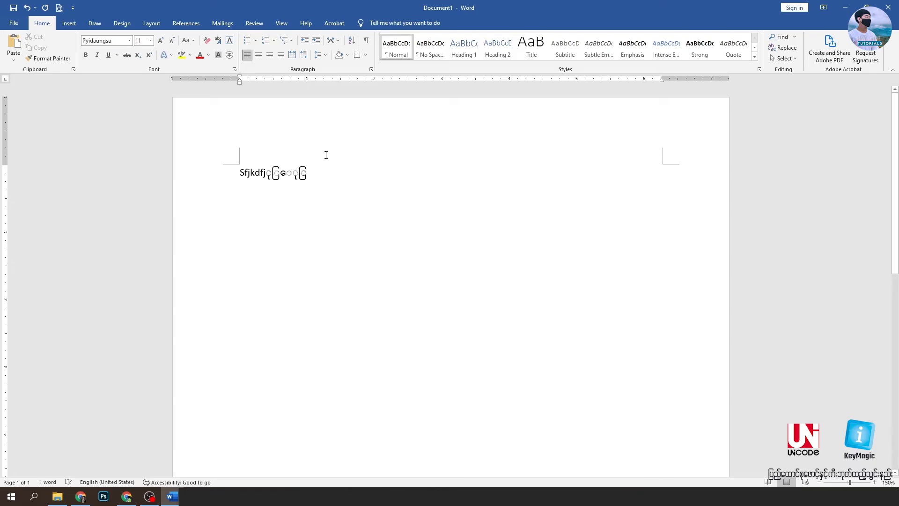
click(227, 175)
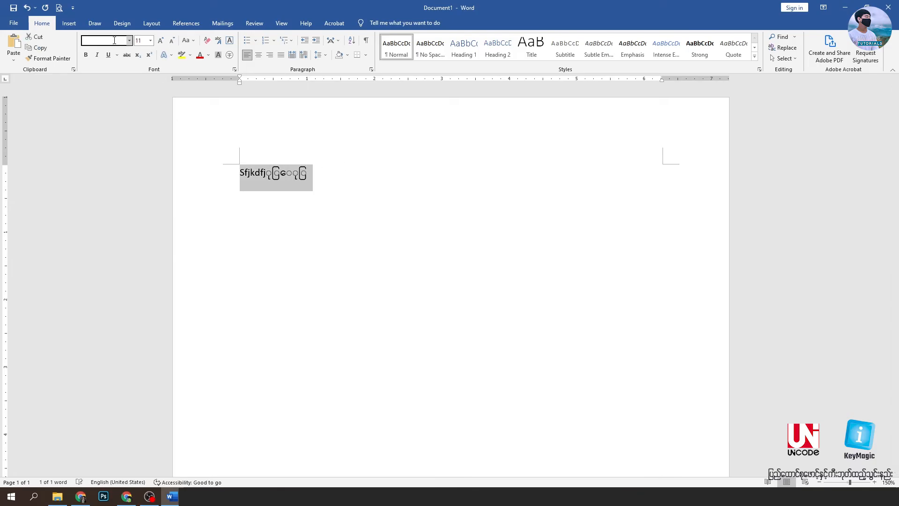
text(P)
key(Return)
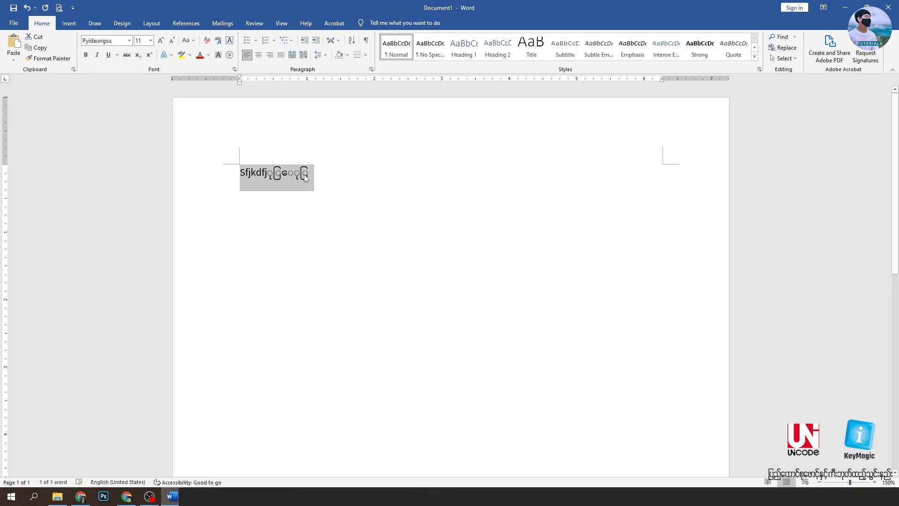
Replace the test line with the Myanmar text "ပြည်ထောင့်စုဖောင့်".
key(BackSpace)
key(BackSpace)
key(BackSpace)
key(BackSpace)
key(BackSpace)
text(ပြည်ထောင်)
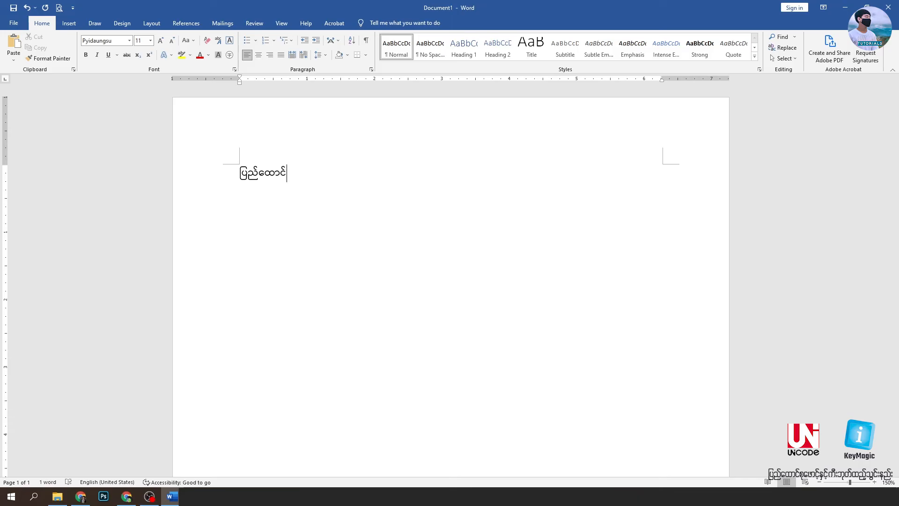
key(BackSpace)
text(့်စုဖောင့်)
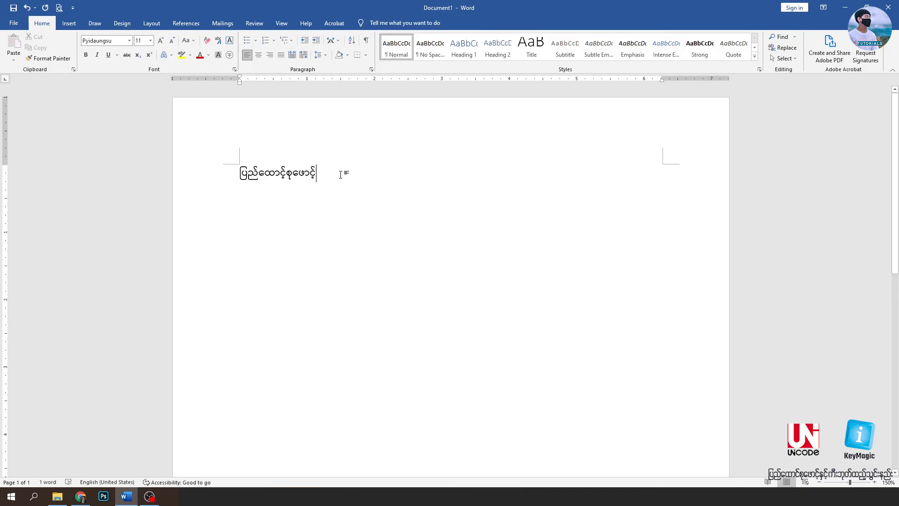
Check the text's font name, switch the KeyMagic keyboard, and enter "fdj" after the Myanmar text.
click(114, 39)
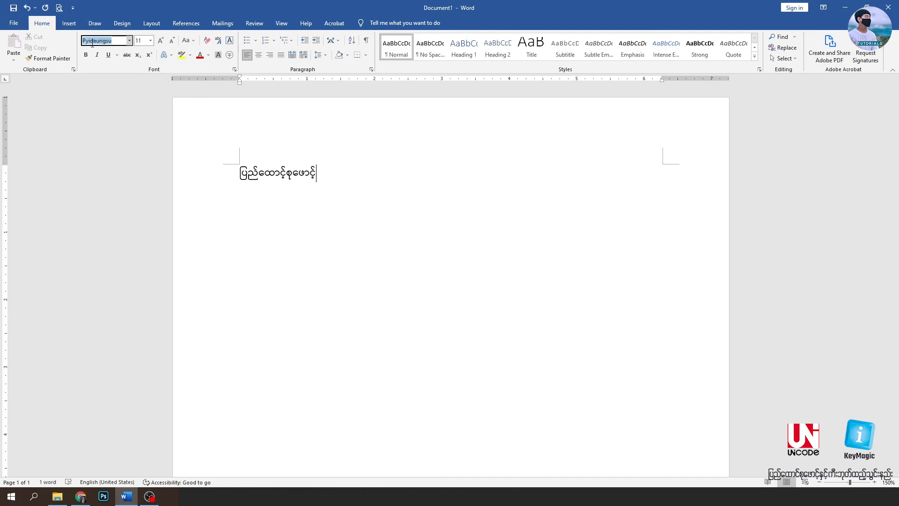
click(356, 194)
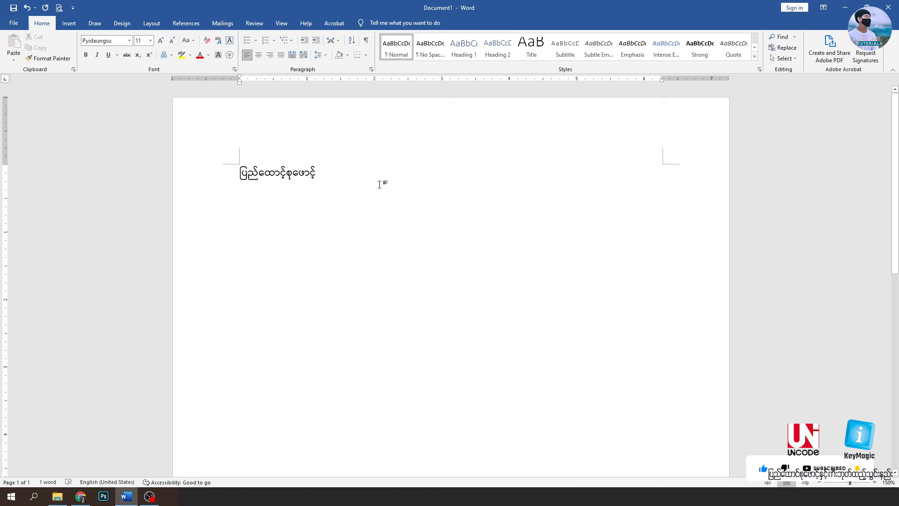
key(ctrl+shift+m)
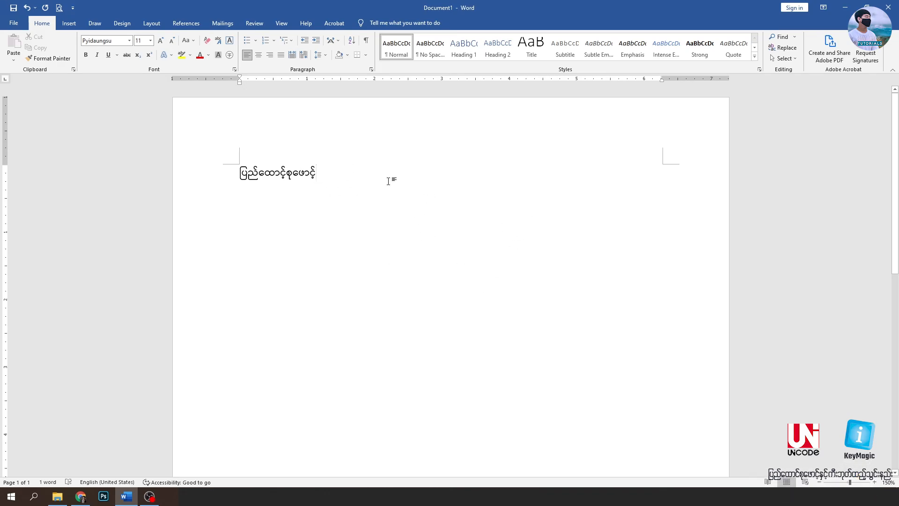
text(fdjါြြ)
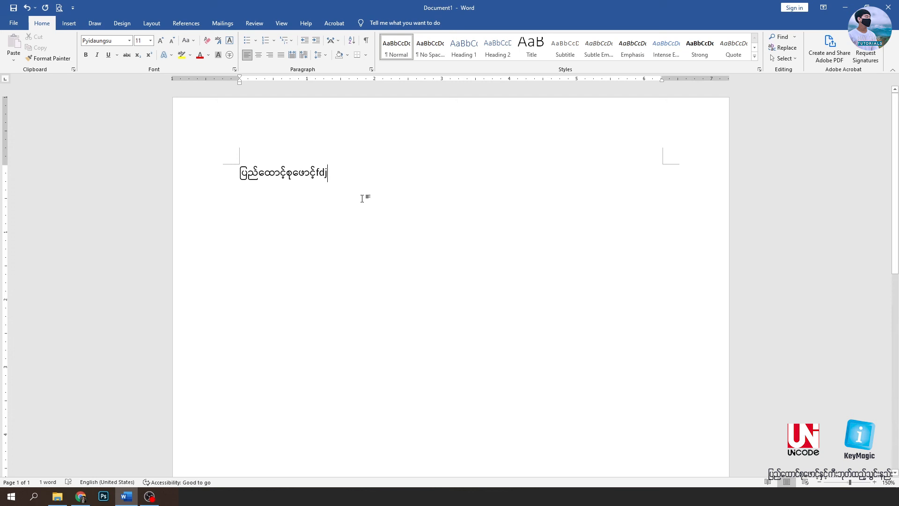